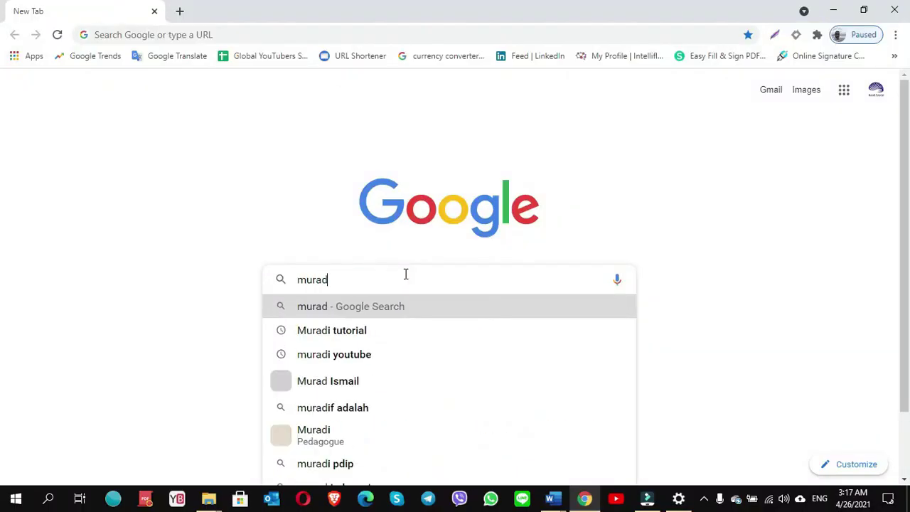
Search Google for 'muradi tutorial' to reach the tutorial channel.
text(i tutoria)
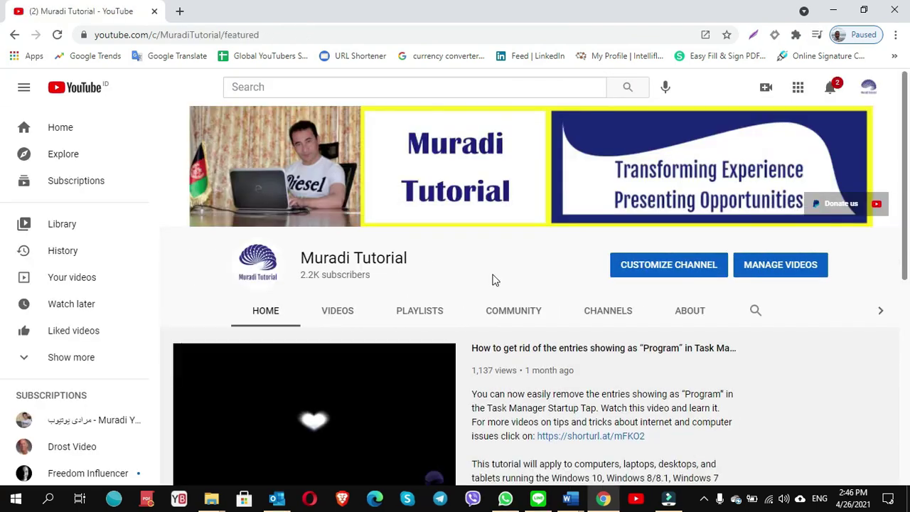
Open the channel's Videos list and scroll through its uploads.
click(338, 314)
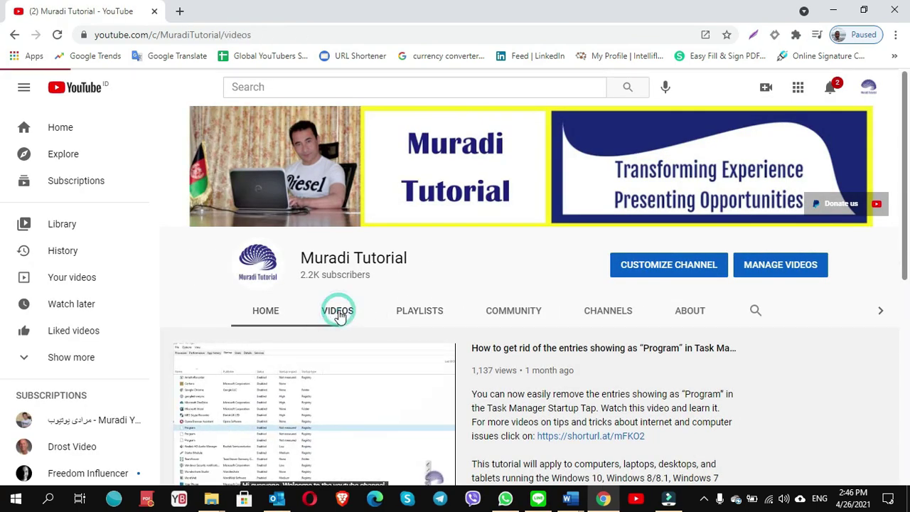
scroll(339, 315, down, 1)
scroll(338, 314, down, 1)
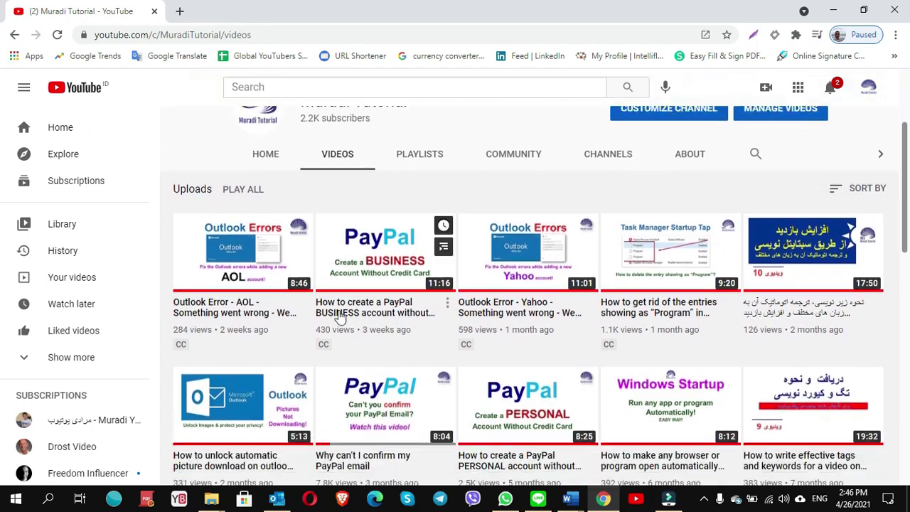
scroll(339, 315, down, 2)
scroll(339, 315, down, 2)
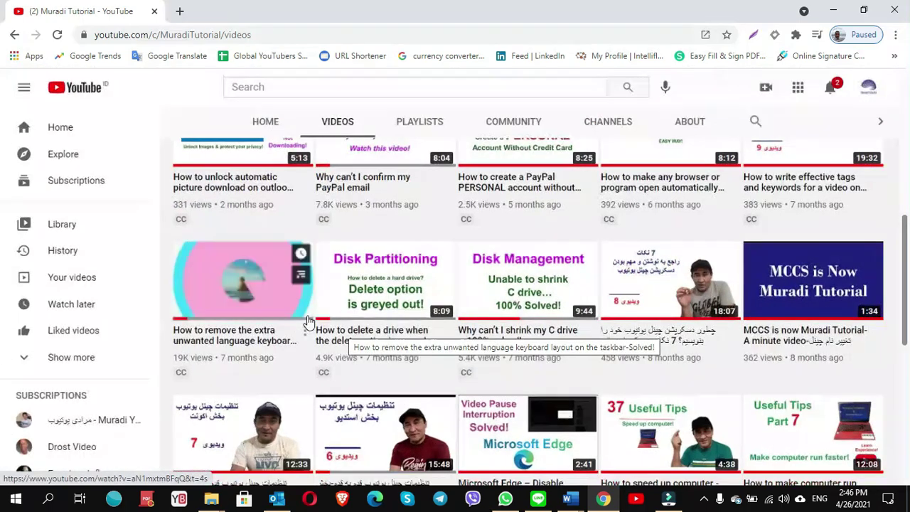
scroll(304, 325, up, 6)
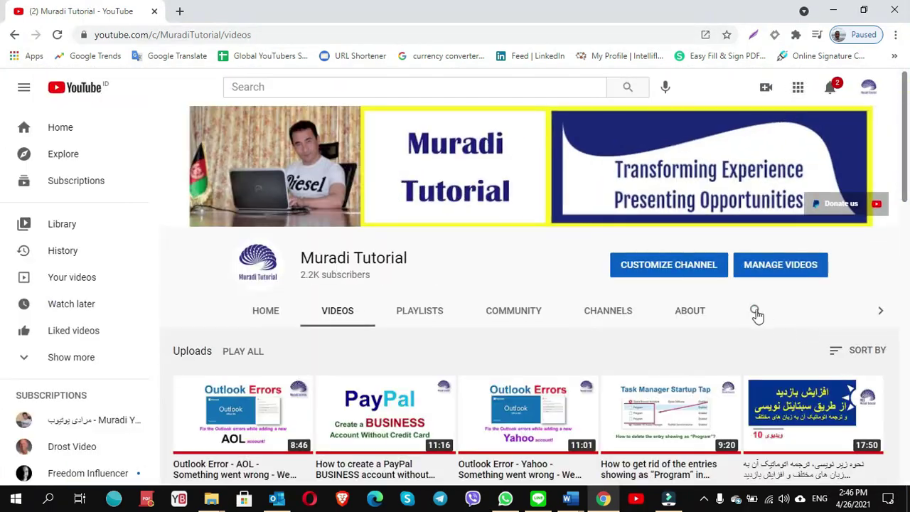
Search the channel for 'language keyboard' and open the keyboard layout removal video.
click(756, 311)
text(langu)
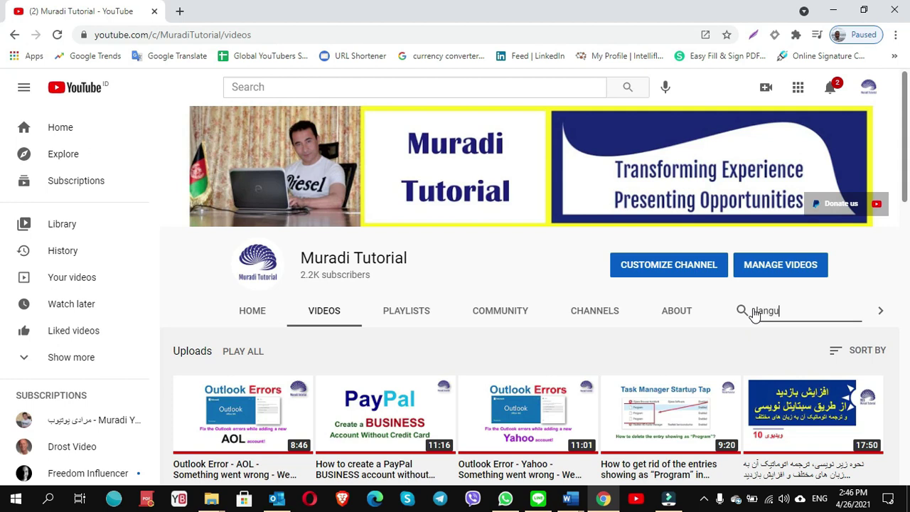
text(age keyboard)
key(Return)
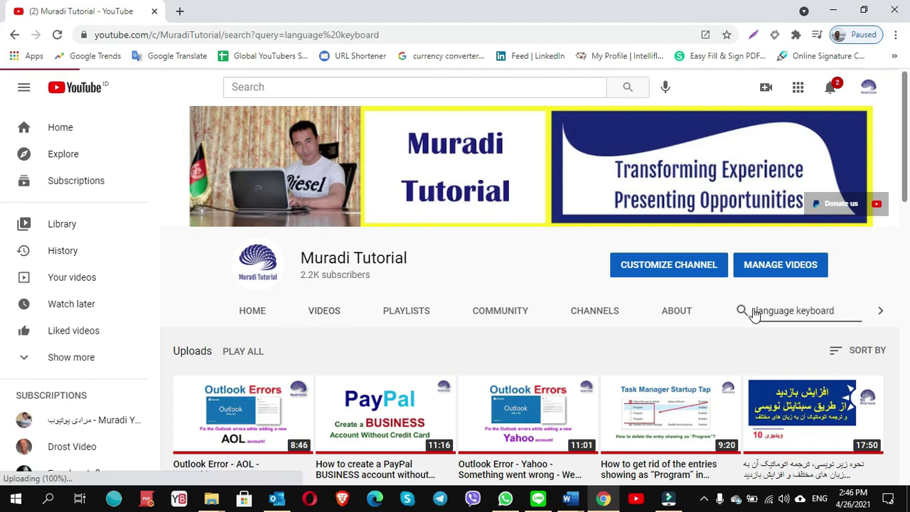
drag(430, 341, 349, 325)
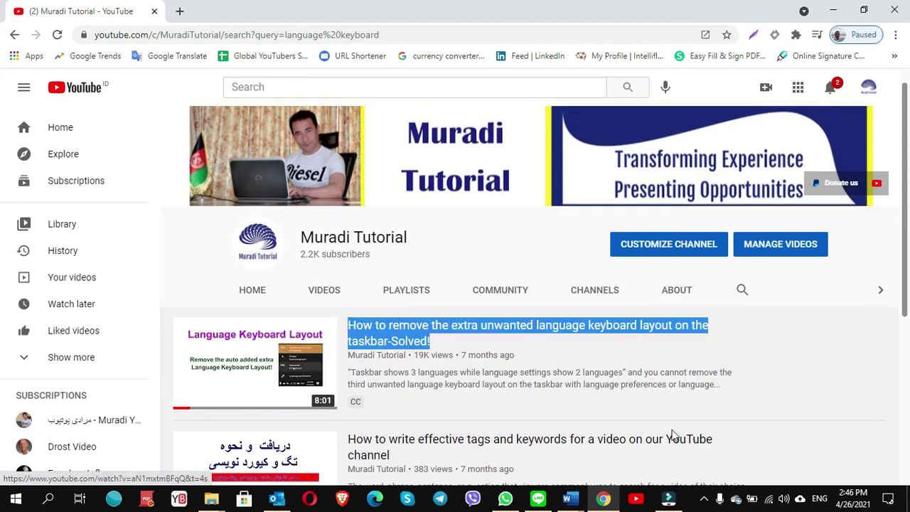
click(427, 326)
scroll(144, 387, down, 1)
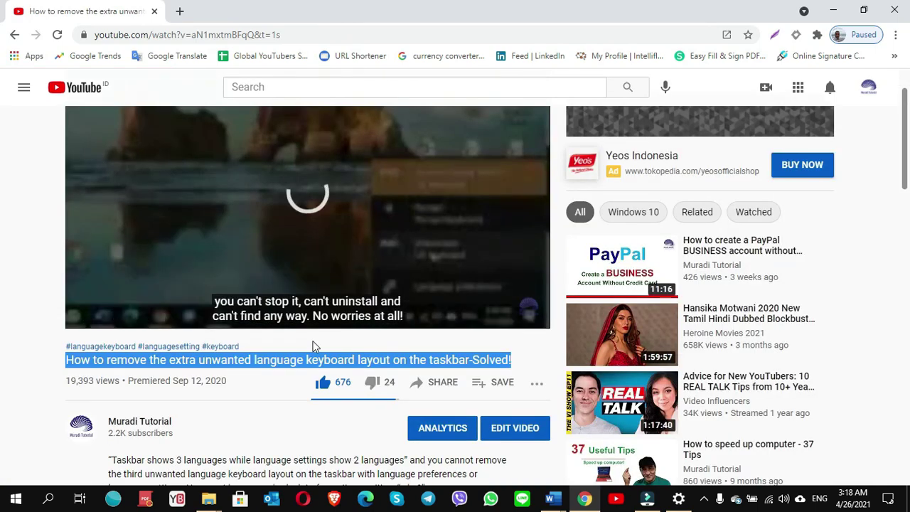
click(535, 356)
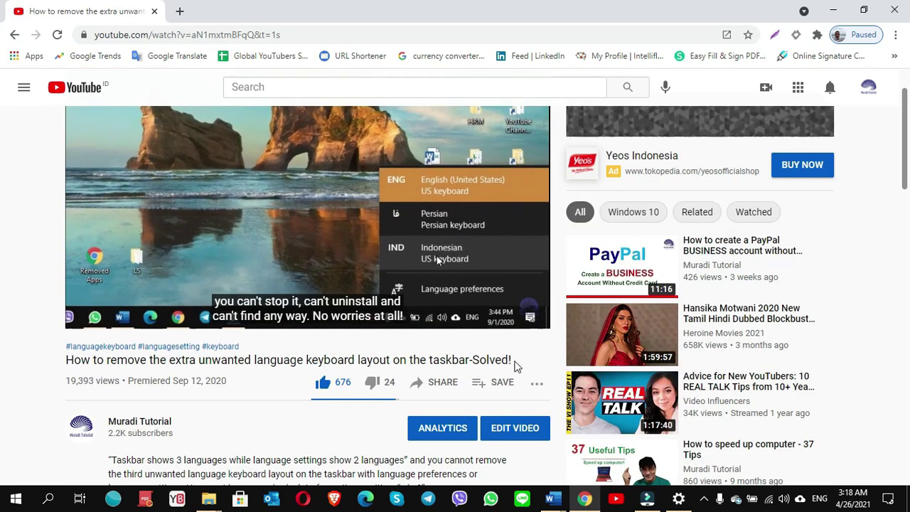
triple_click(508, 360)
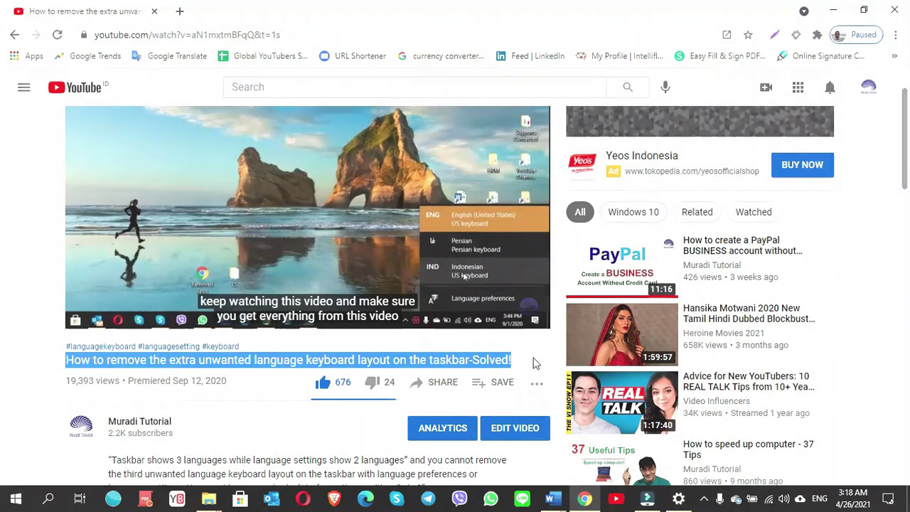
Search 'POWER SHELL' and run Windows PowerShell as administrator.
text(SHELL)
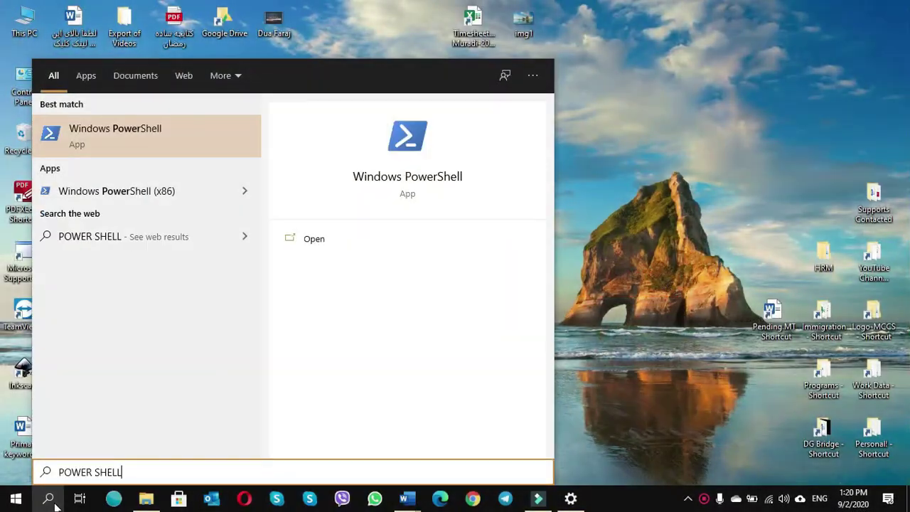
right_click(115, 133)
click(160, 146)
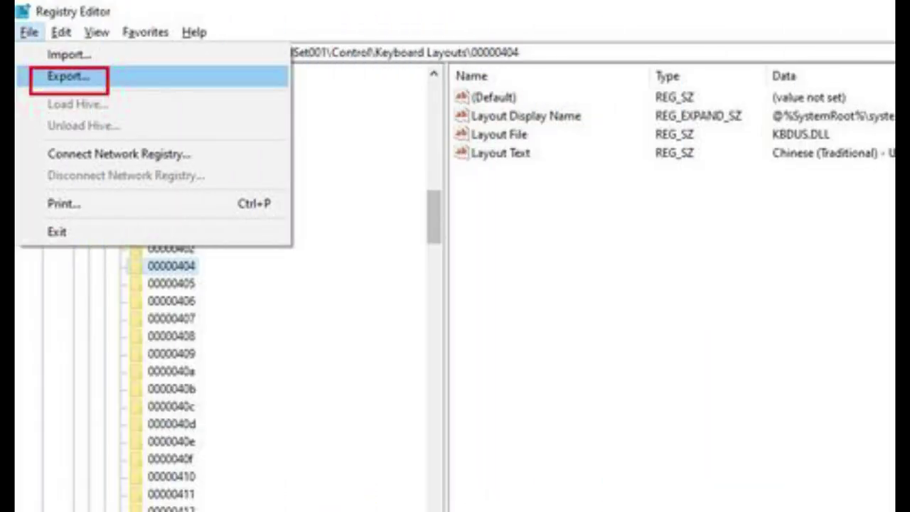
text(POWER SH)
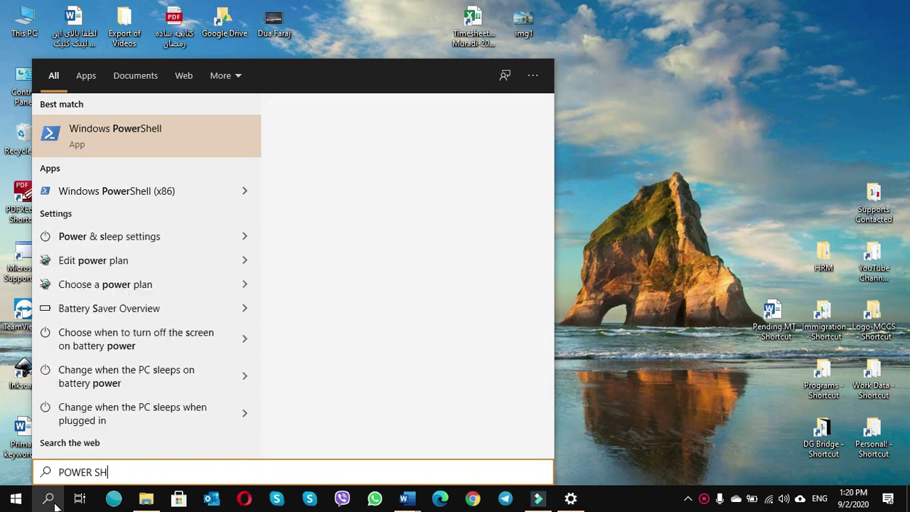
text(ELL)
right_click(116, 134)
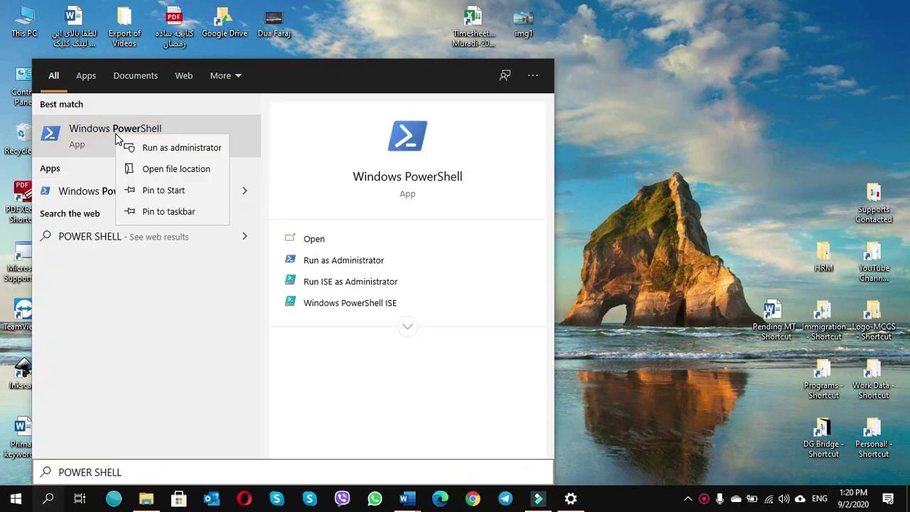
click(159, 147)
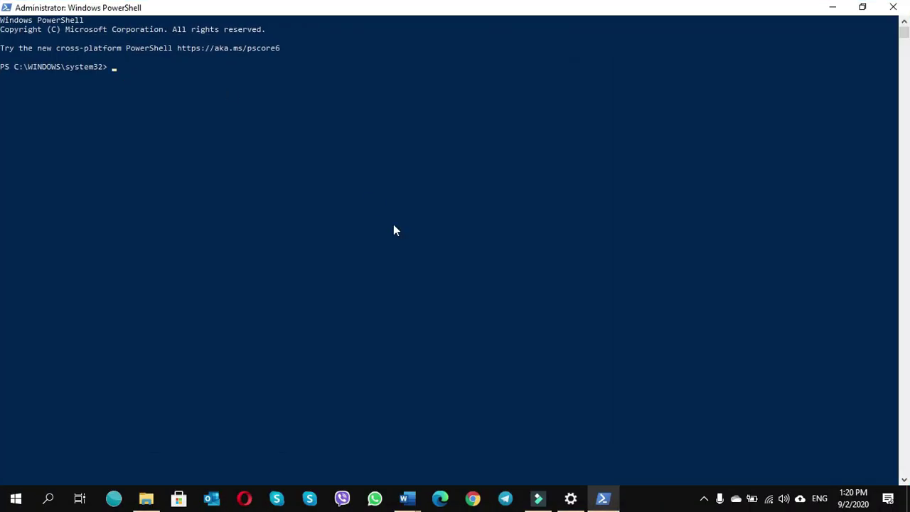
Bring the Word document listing the WinUserLanguageList commands to the front.
click(406, 498)
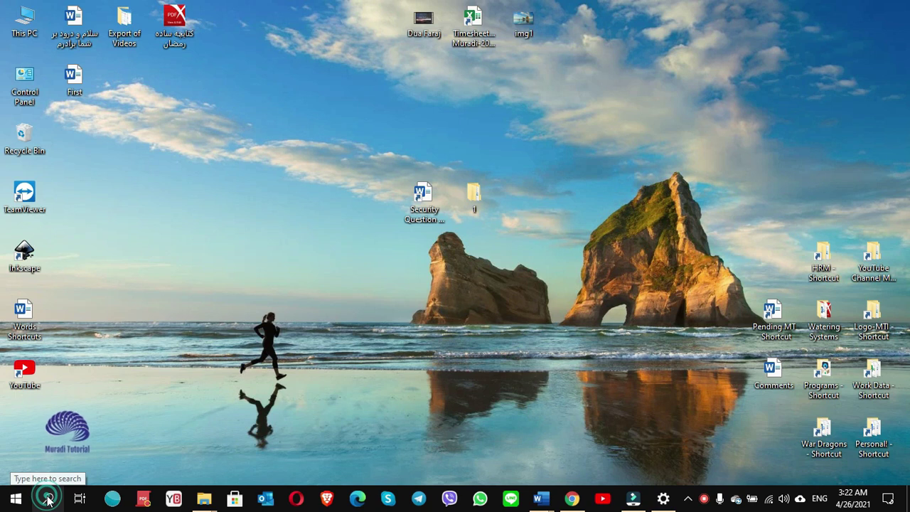
Search Windows for 'registry editor' and launch the Registry Editor best match.
click(48, 500)
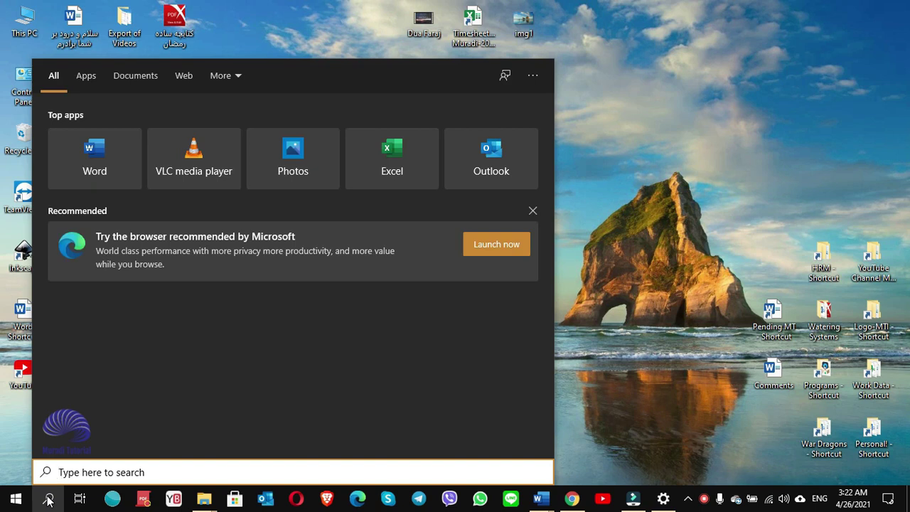
text(registry)
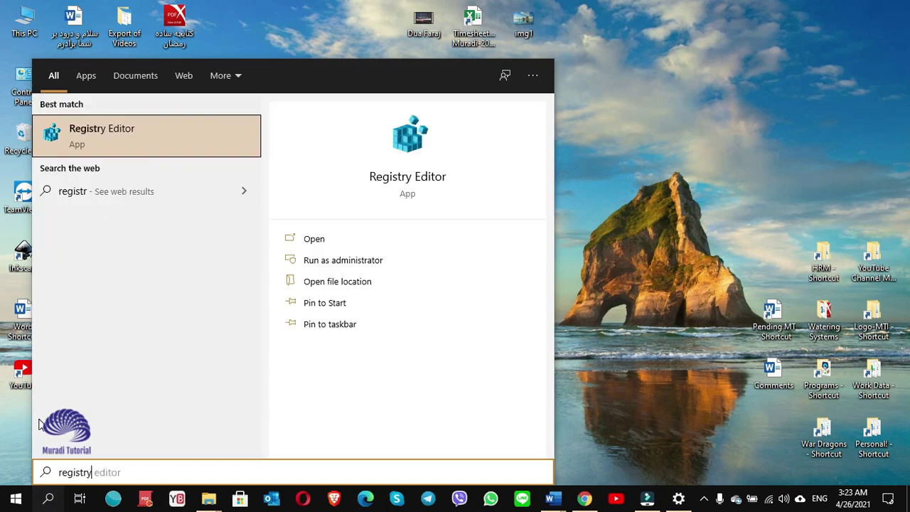
text( editor)
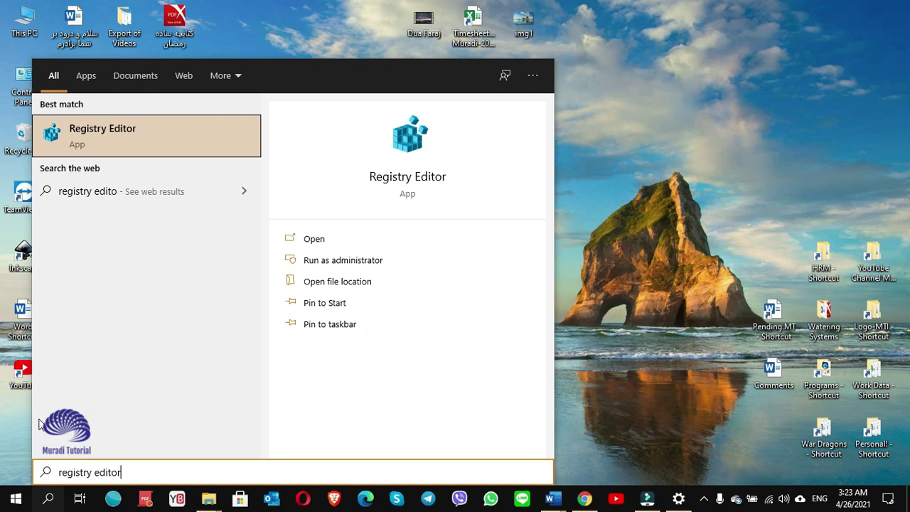
click(110, 141)
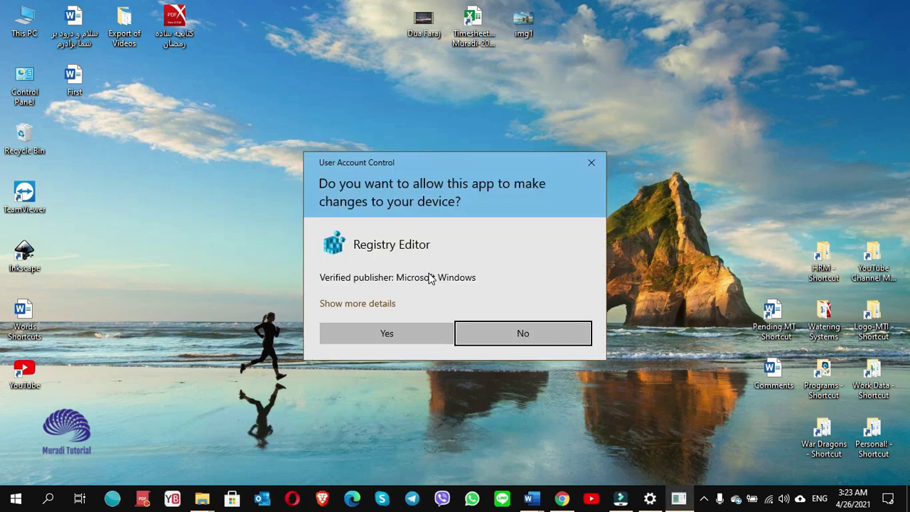
Approve the User Account Control prompt so Registry Editor opens.
click(375, 333)
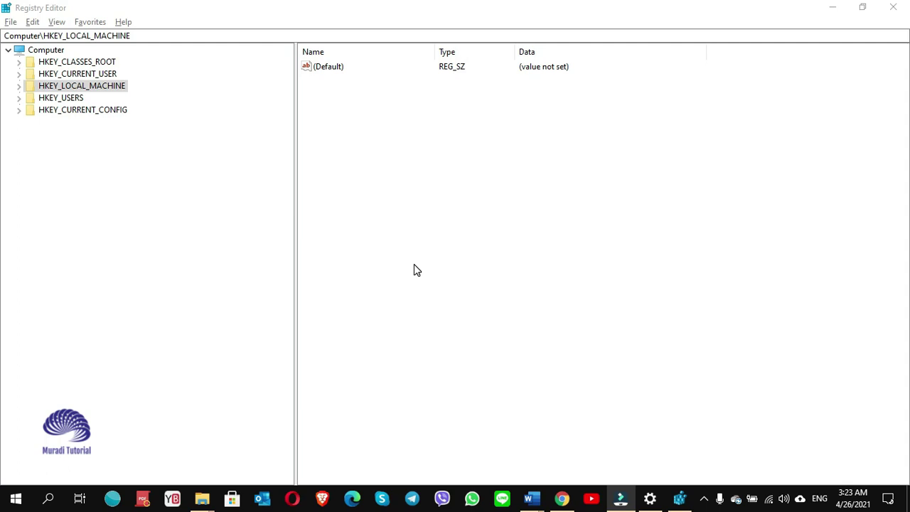
Export HKEY_LOCAL_MACHINE as 'Registry Editor Backup' with the Desktop as destination.
click(11, 22)
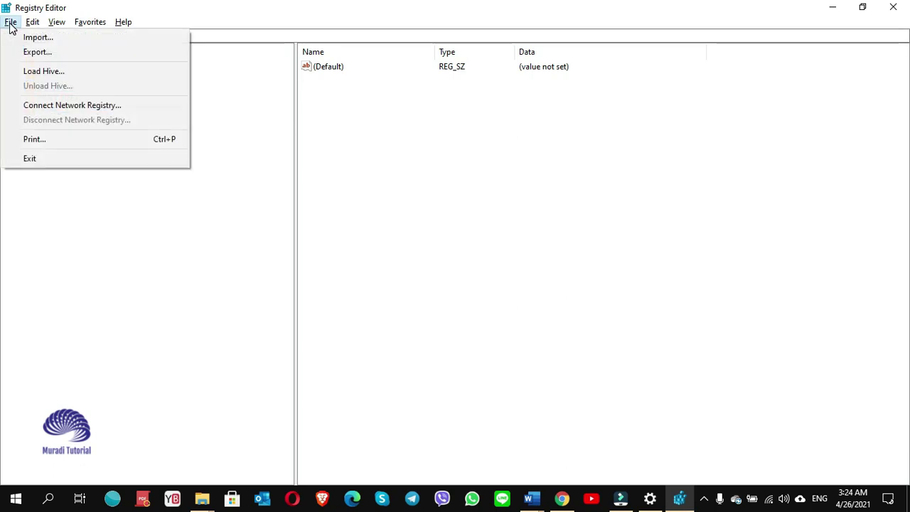
click(32, 53)
text(Registry Editor Backu)
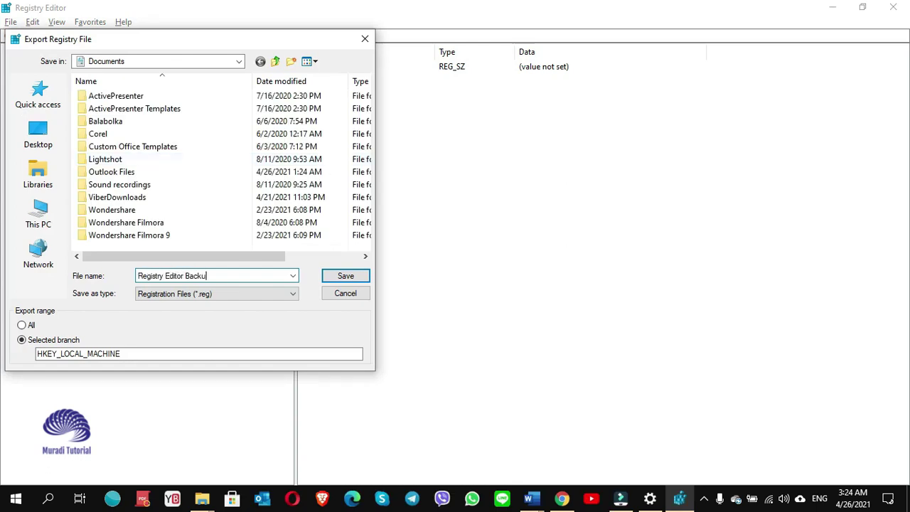
text(p)
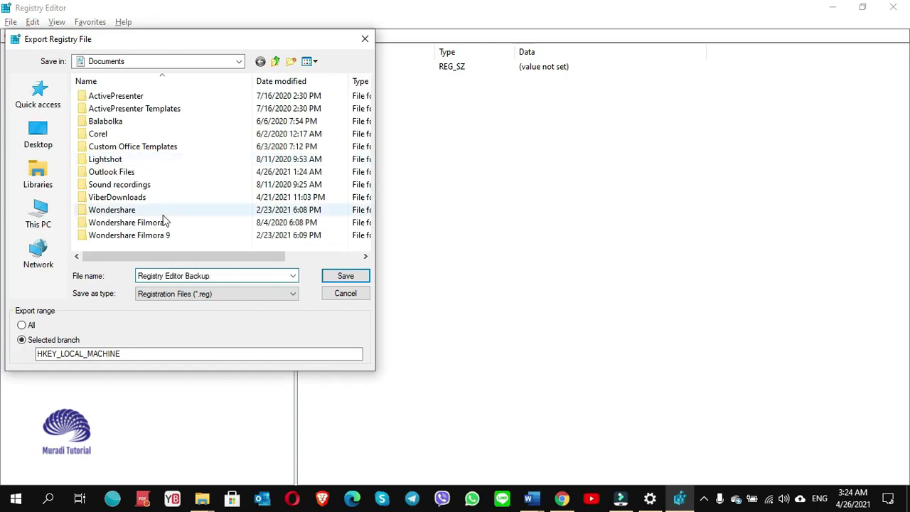
click(56, 145)
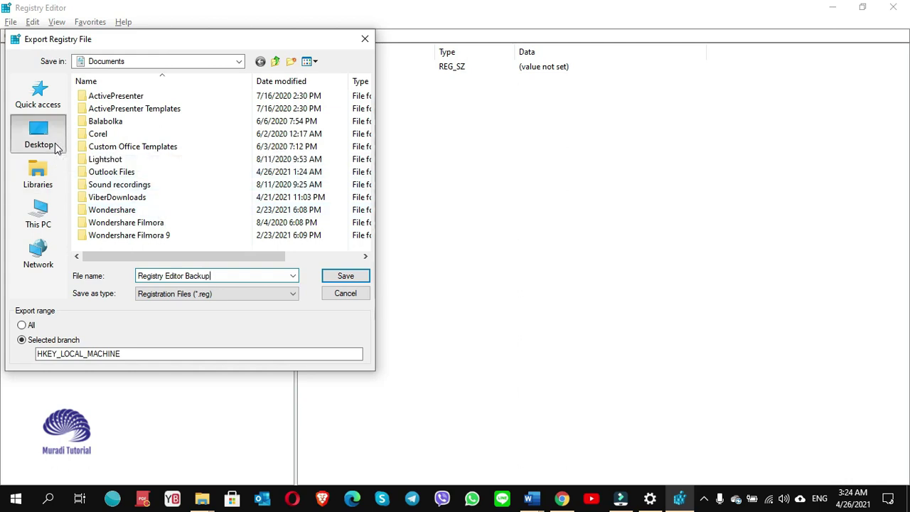
Save the Desktop backup and expand HKEY_LOCAL_MACHINE down to SYSTEM.
click(345, 277)
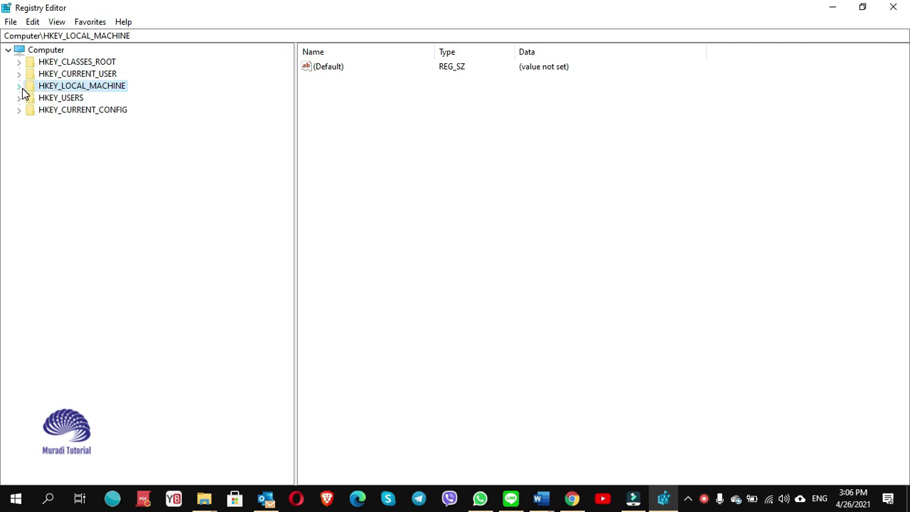
click(20, 86)
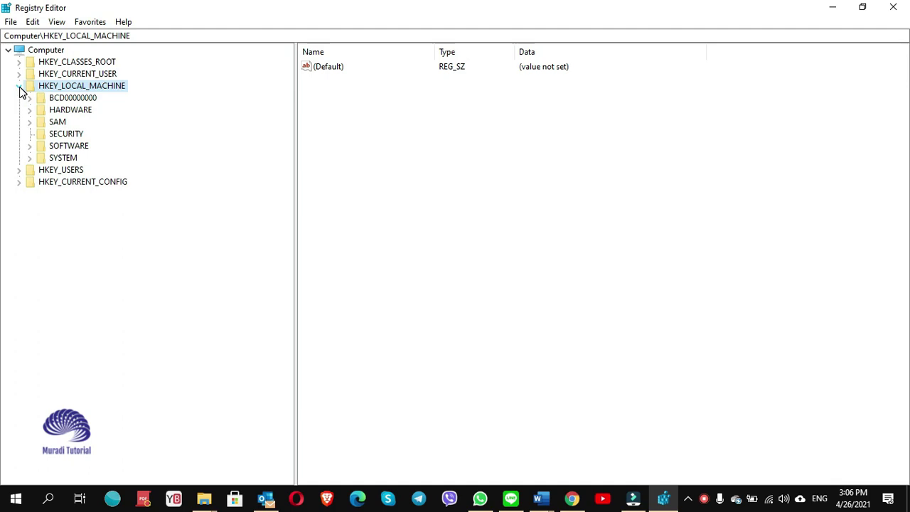
click(39, 160)
click(30, 159)
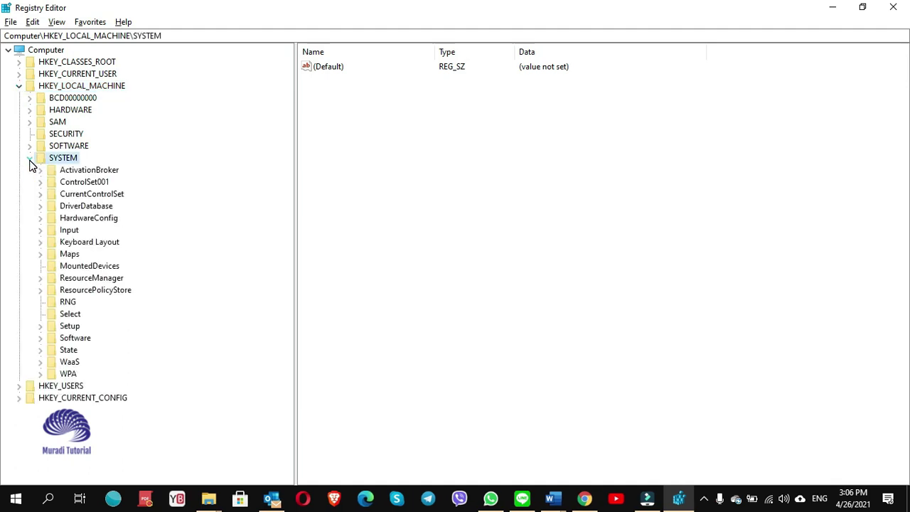
Expand ControlSet001 > Control and open the Keyboard Layouts key.
click(79, 185)
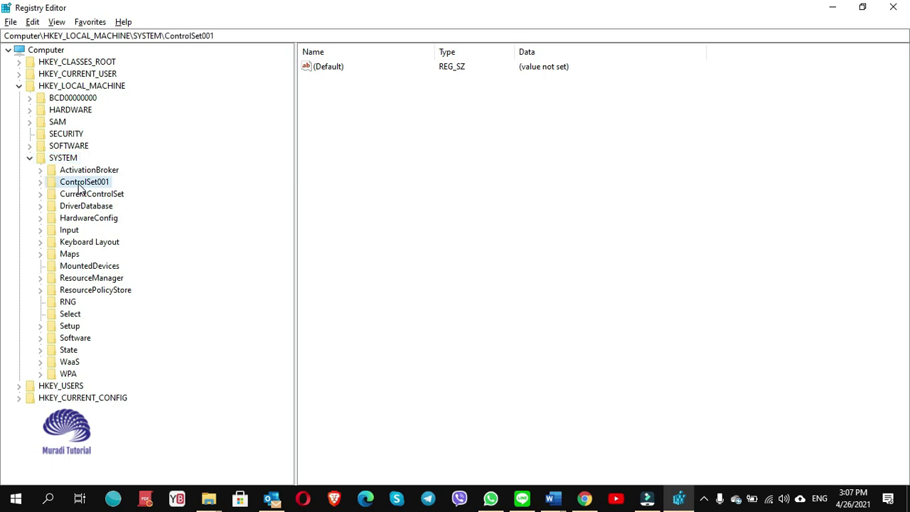
click(41, 185)
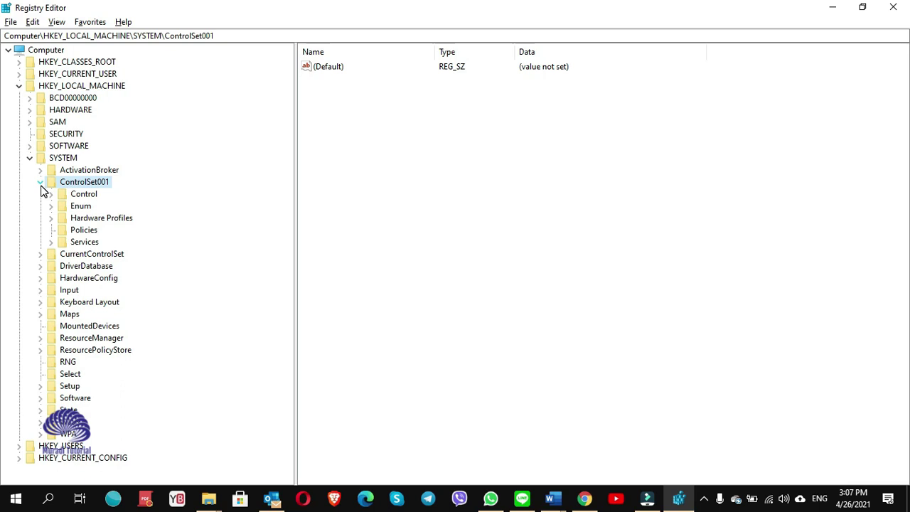
click(80, 195)
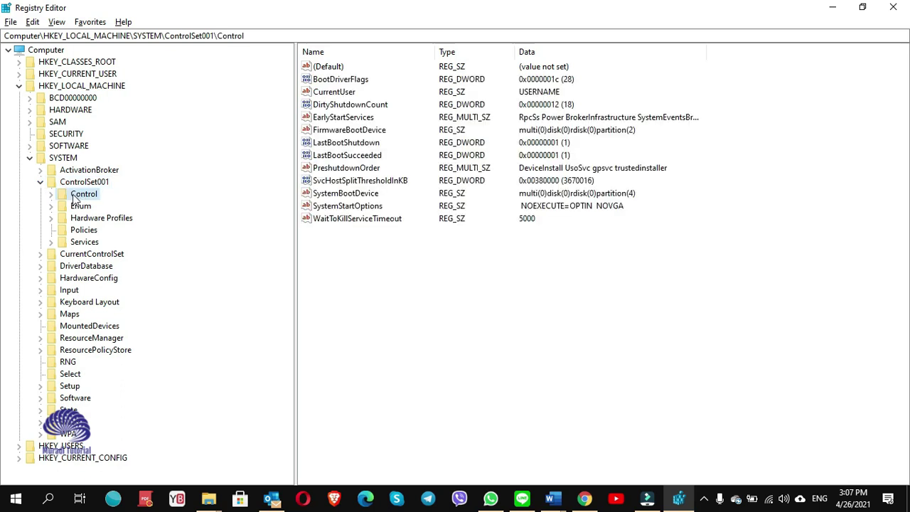
click(51, 194)
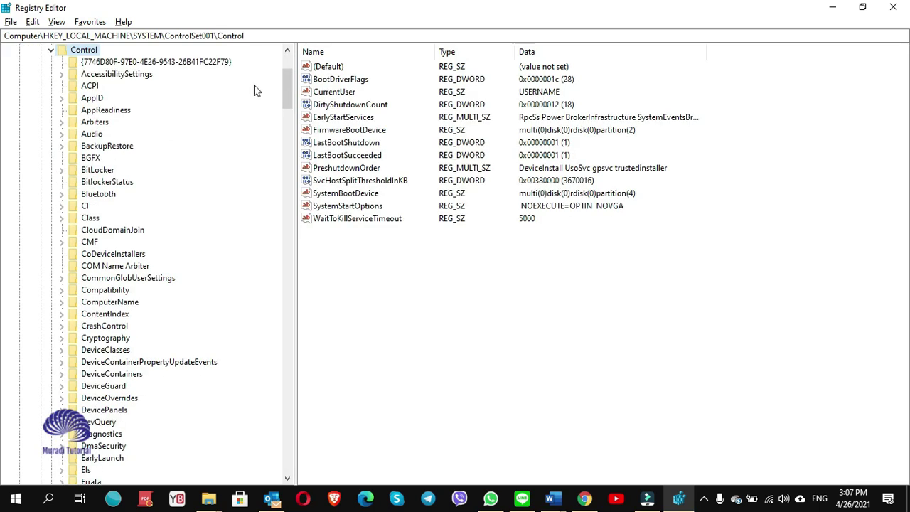
drag(286, 85, 286, 138)
click(122, 111)
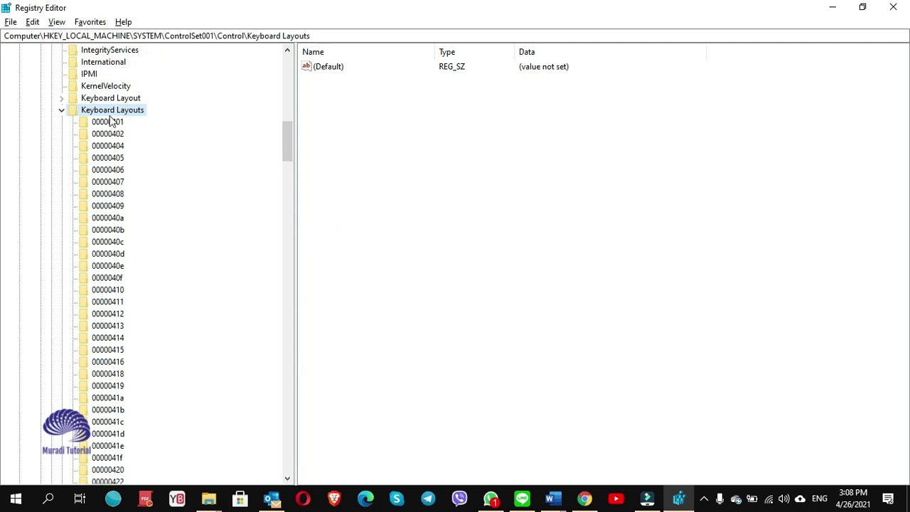
Check Layout Text of subkeys 00000401 through 00000407: Arabic, Chinese, Danish, German.
click(117, 124)
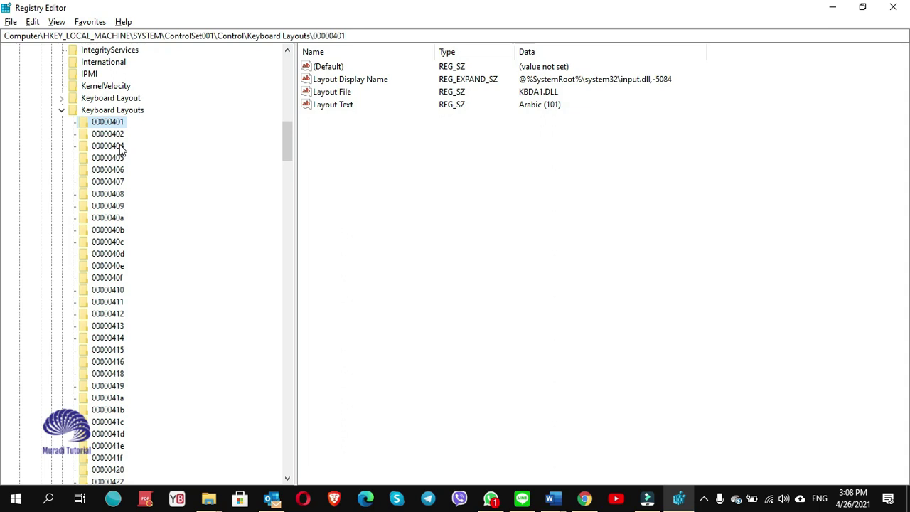
click(117, 134)
click(117, 146)
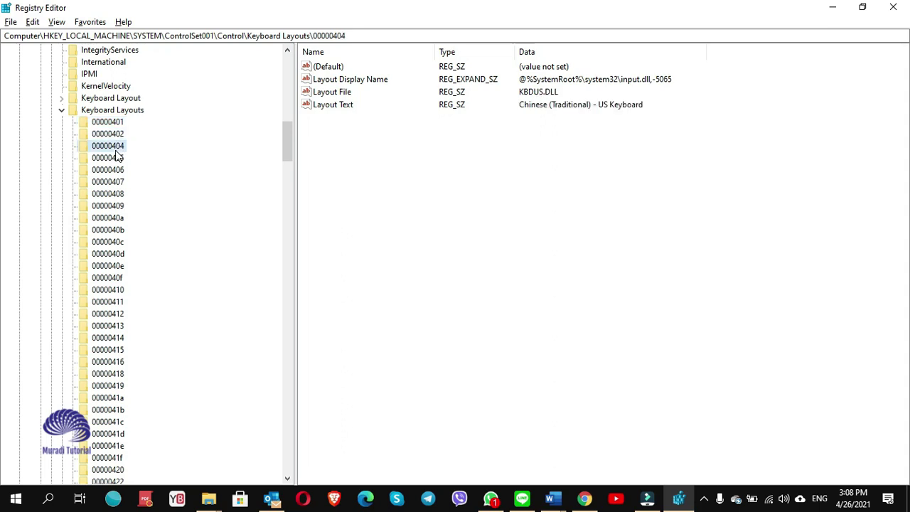
click(117, 158)
click(119, 173)
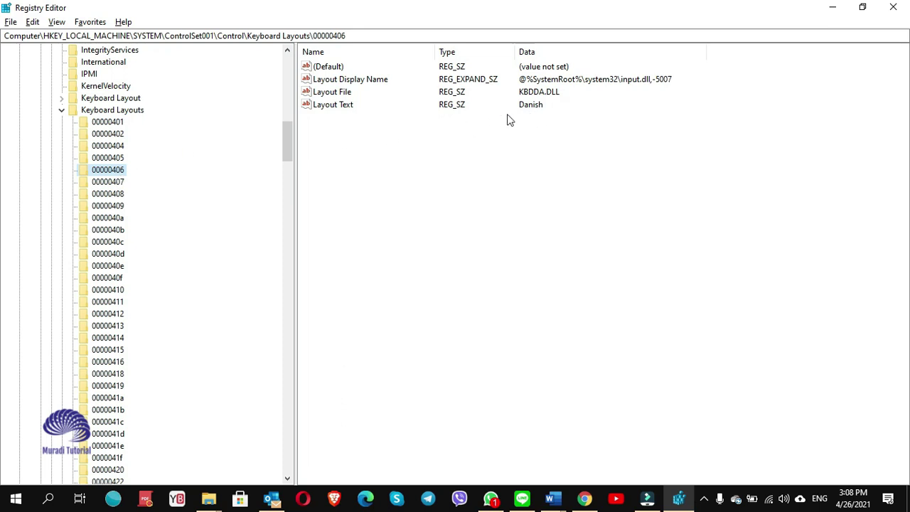
click(115, 184)
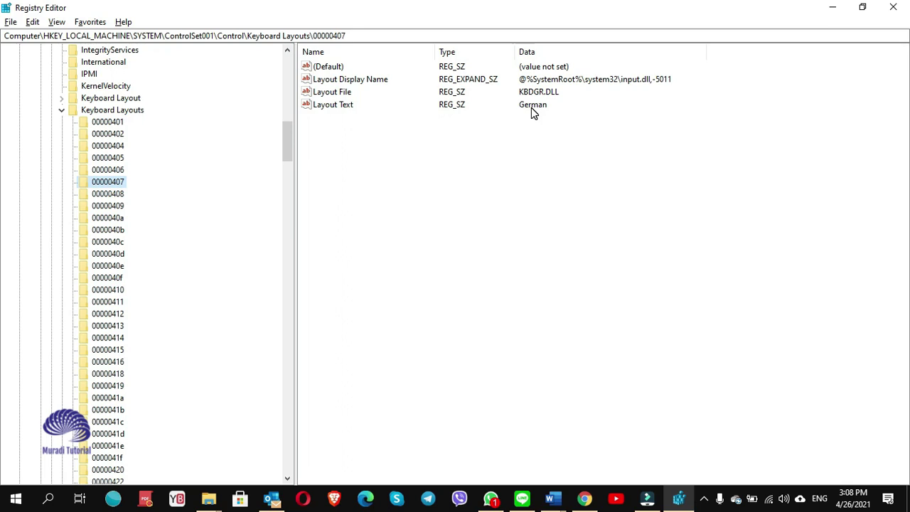
Continue past Greek, US and Spanish down to 00000415, Polish (Programmers).
click(111, 196)
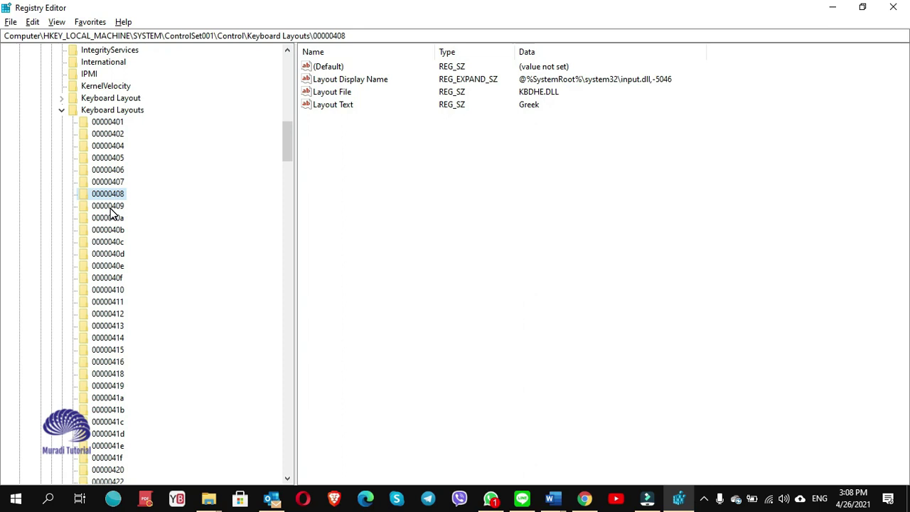
right_click(111, 209)
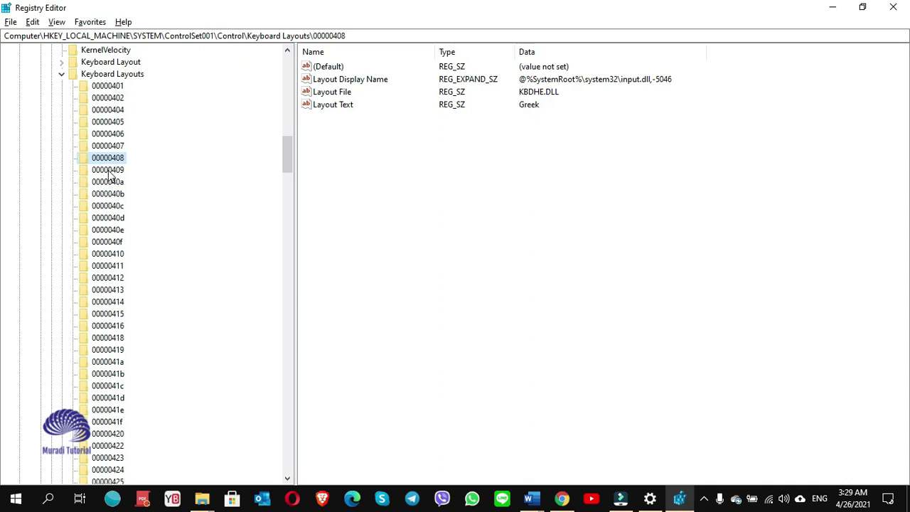
key(Down)
key(Down)
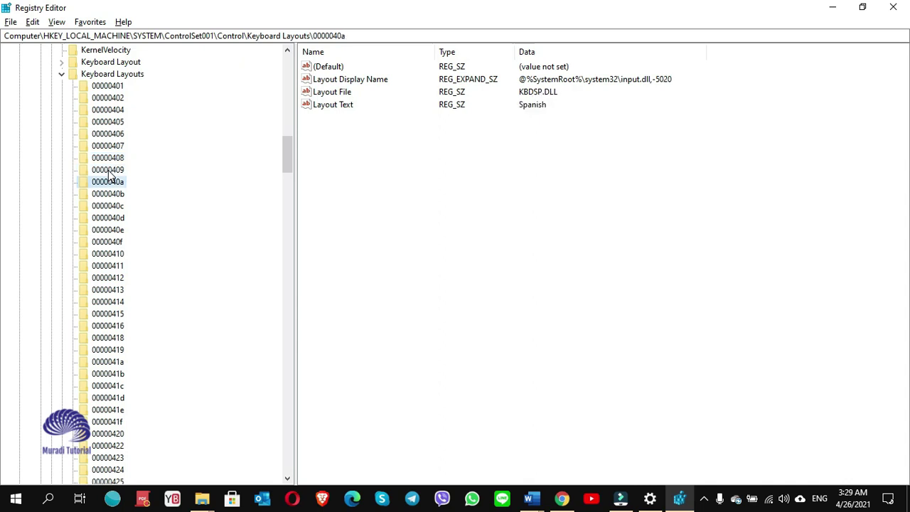
key(Down)
key(Down)
key(Down)
key(Down)
key(Down)
key(Down)
key(Down)
key(Down)
key(Down)
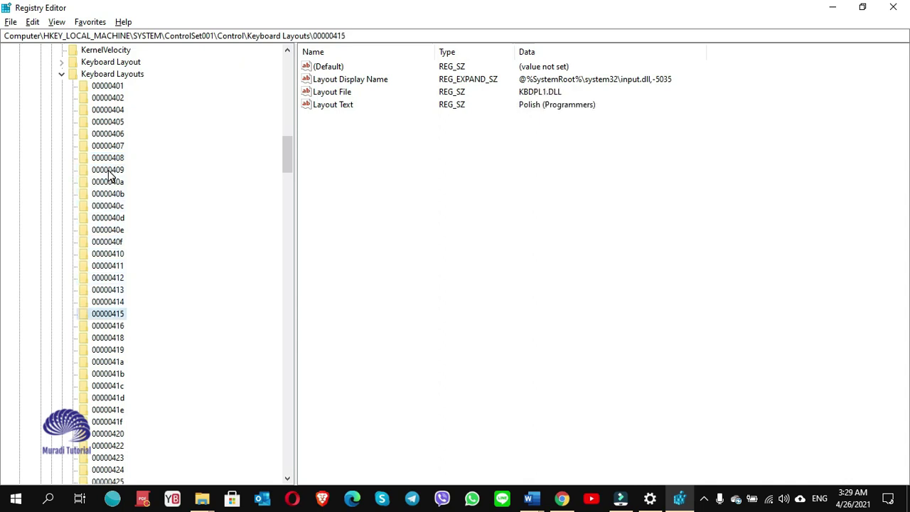
key(Down)
Reselect key 00000415 and right-click it to bring up its Delete option.
key(Up)
key(Tab)
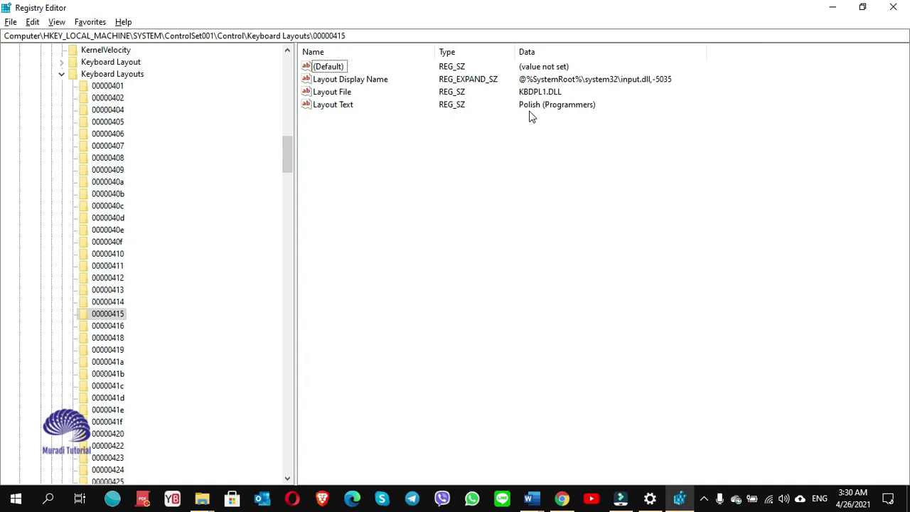
right_click(107, 317)
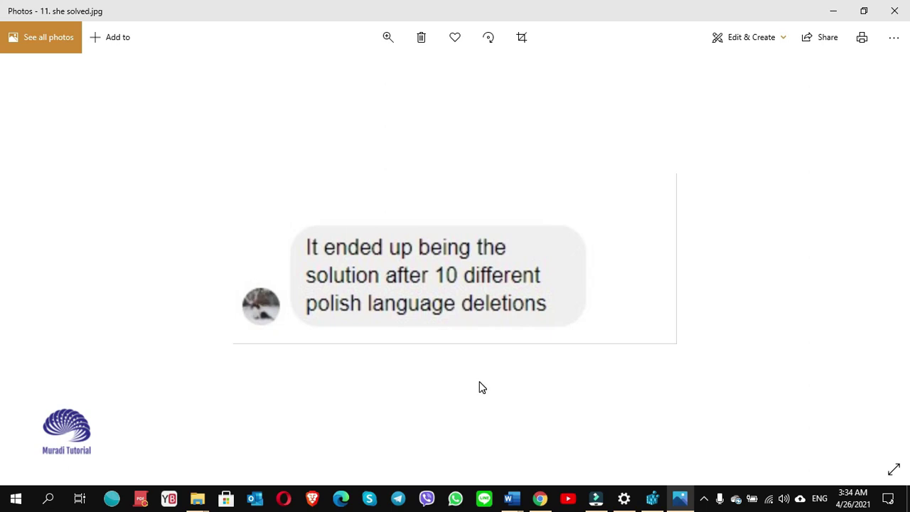
Show the previous screenshot in Photos, before the 'solution after 10 different polish language deletions' message.
key(Left)
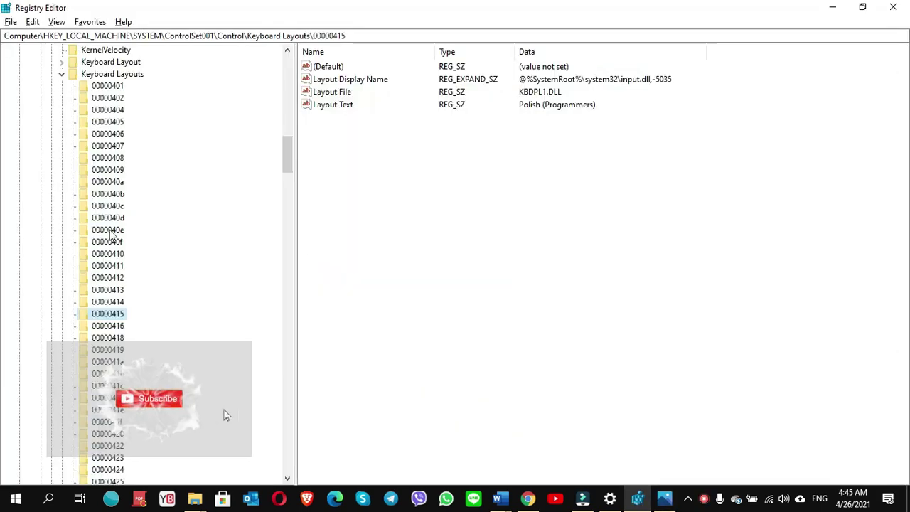
Browse layout keys 0000040e, 00000414 and 0000041f, then verify only Persian and English (United States) remain.
click(108, 230)
right_click(107, 303)
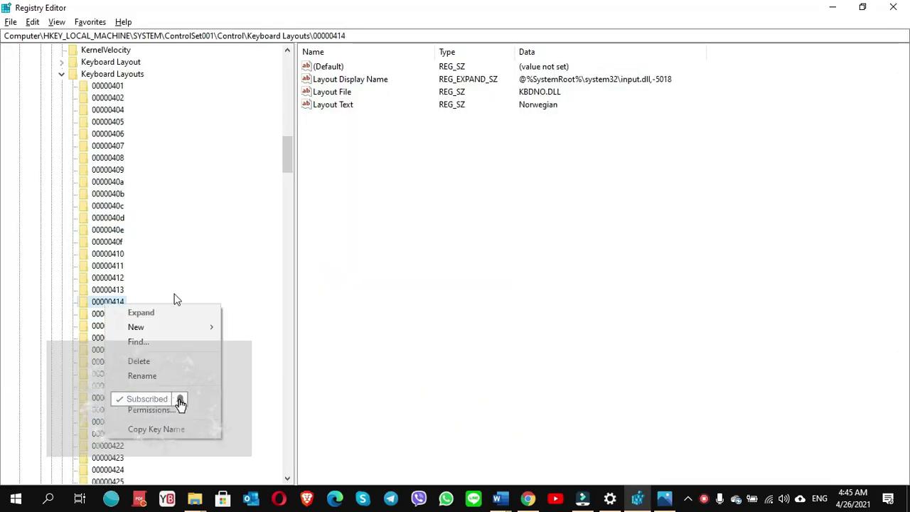
click(100, 363)
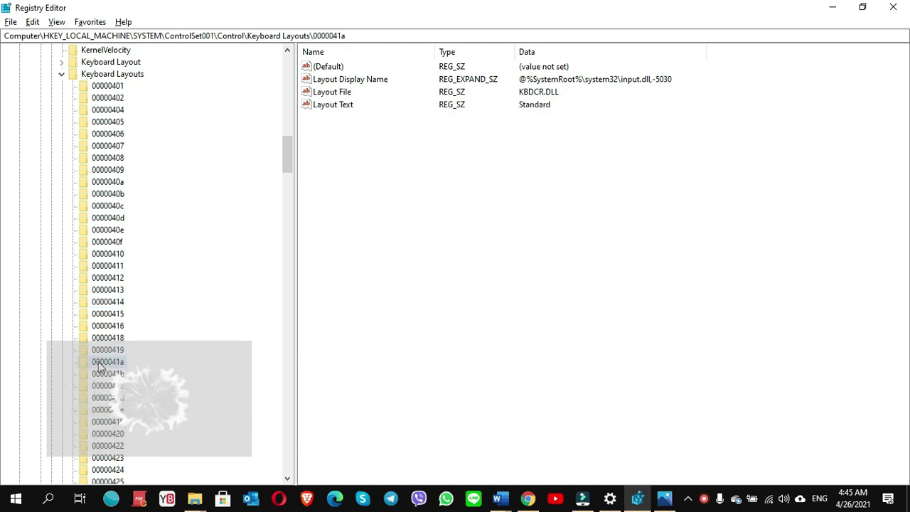
key(Down)
key(Down)
key(Down)
key(Down)
key(Down)
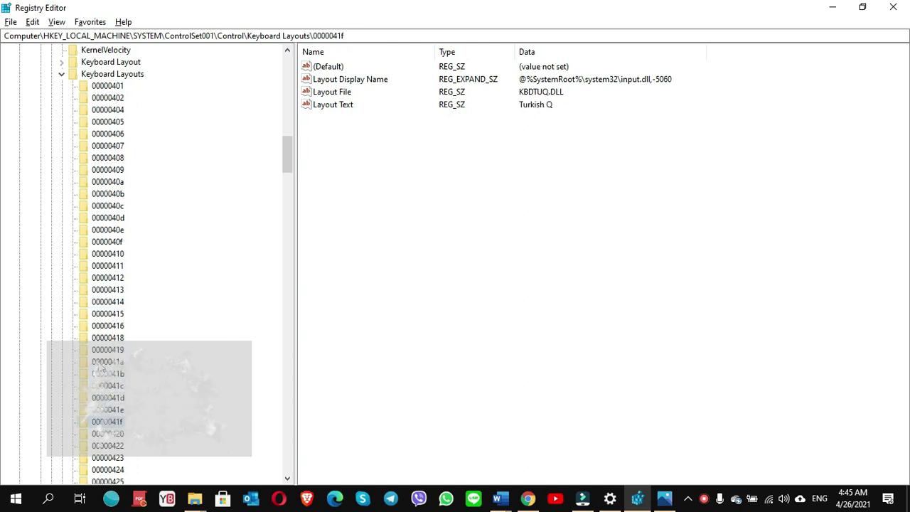
scroll(100, 366, down, 4)
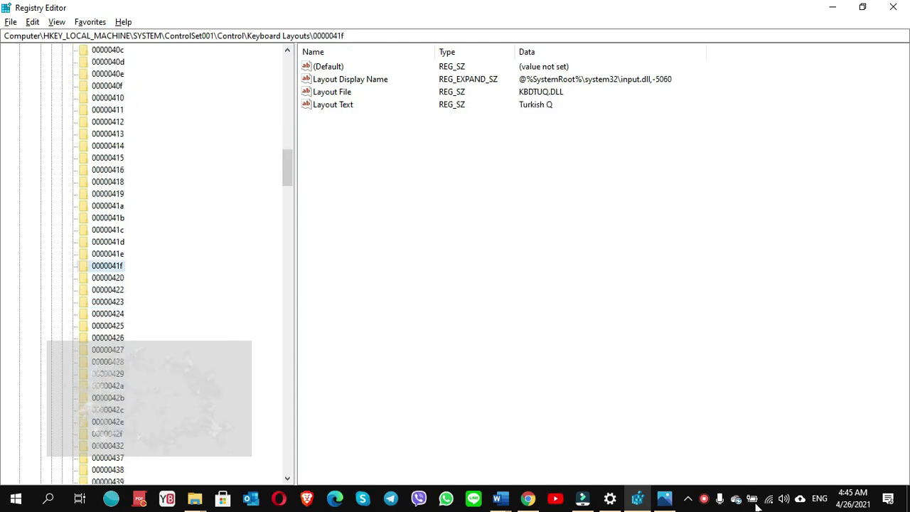
click(815, 498)
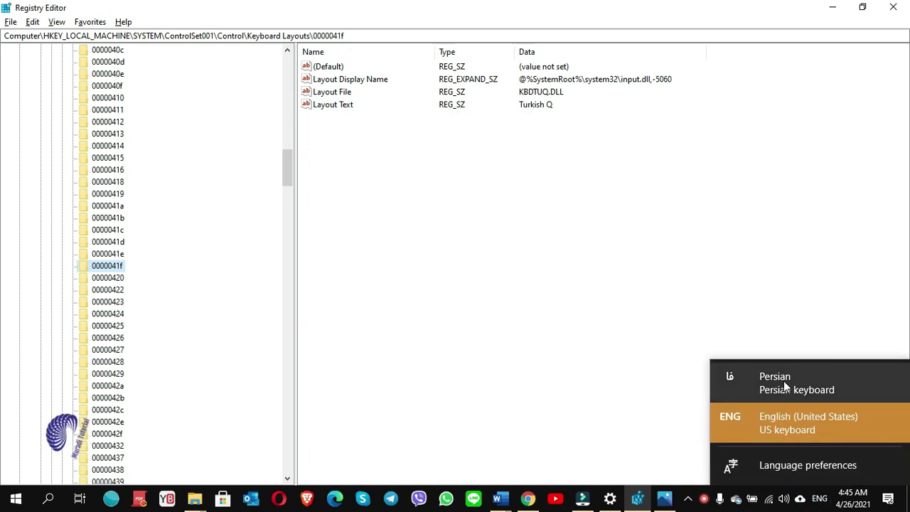